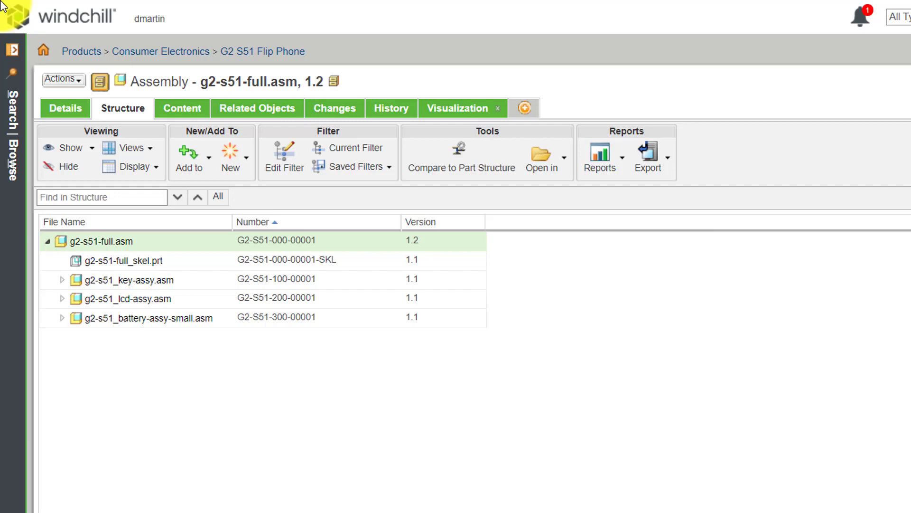
# Look through the available report types and export format options, then dismiss them
pyautogui.click(612, 174)
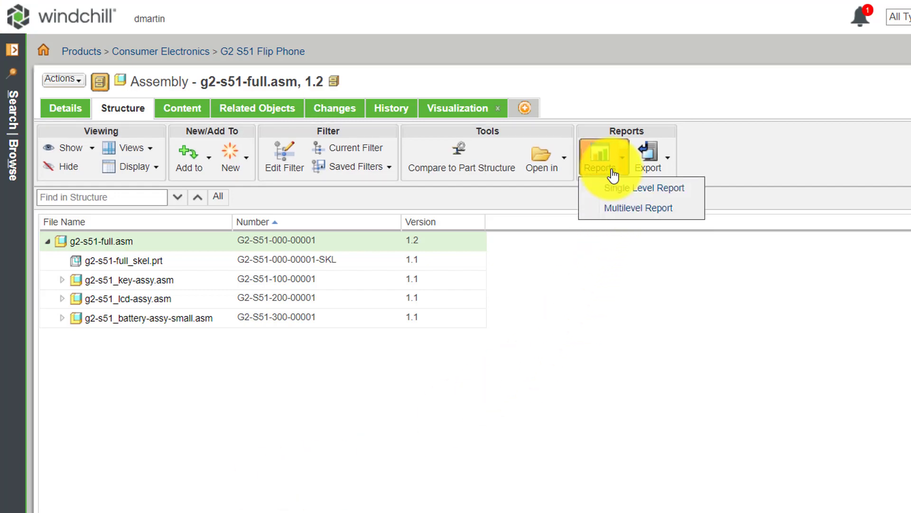
pyautogui.click(670, 162)
pyautogui.press('Escape')
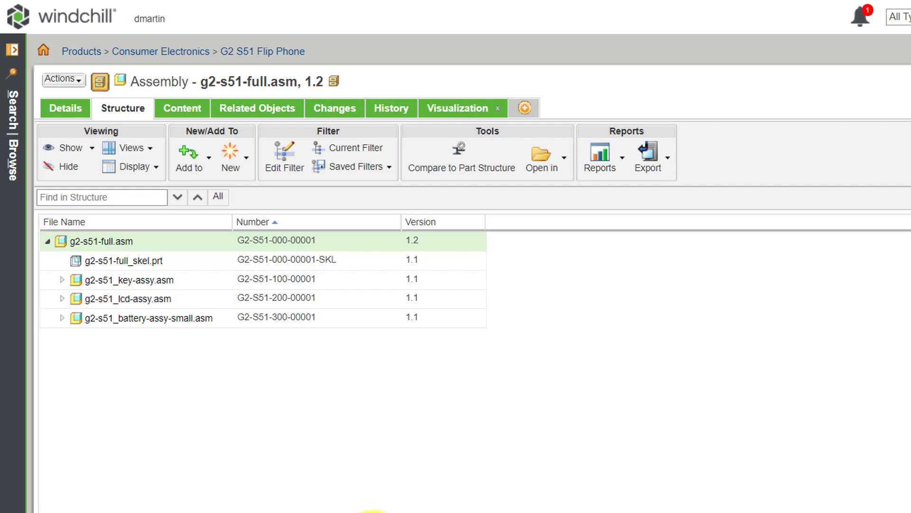
pyautogui.click(274, 108)
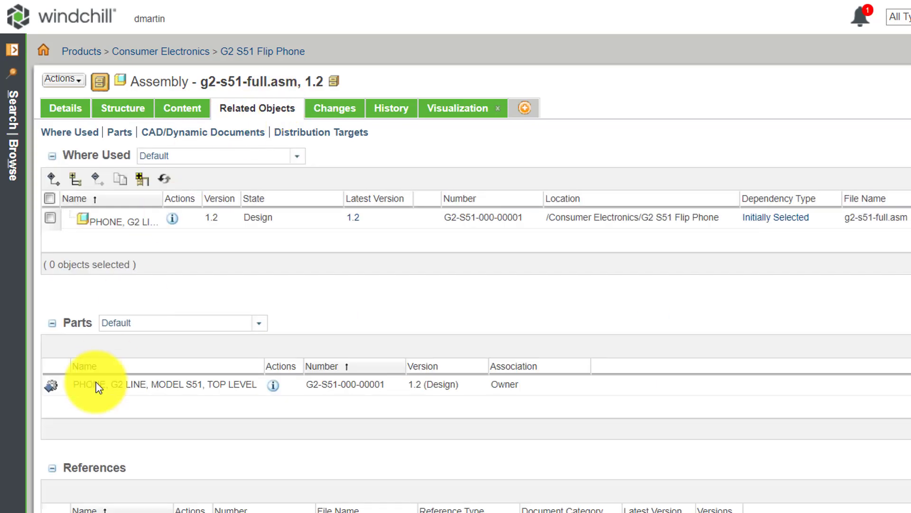
pyautogui.click(273, 386)
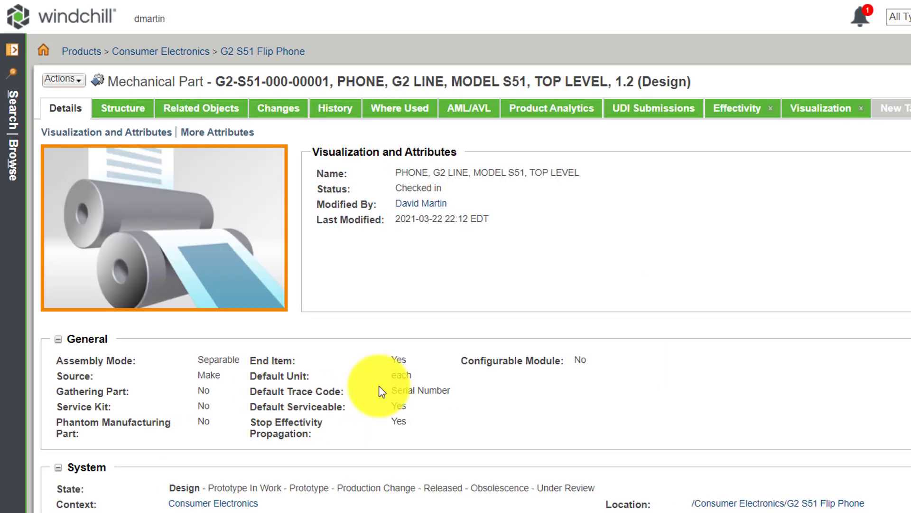
pyautogui.click(134, 111)
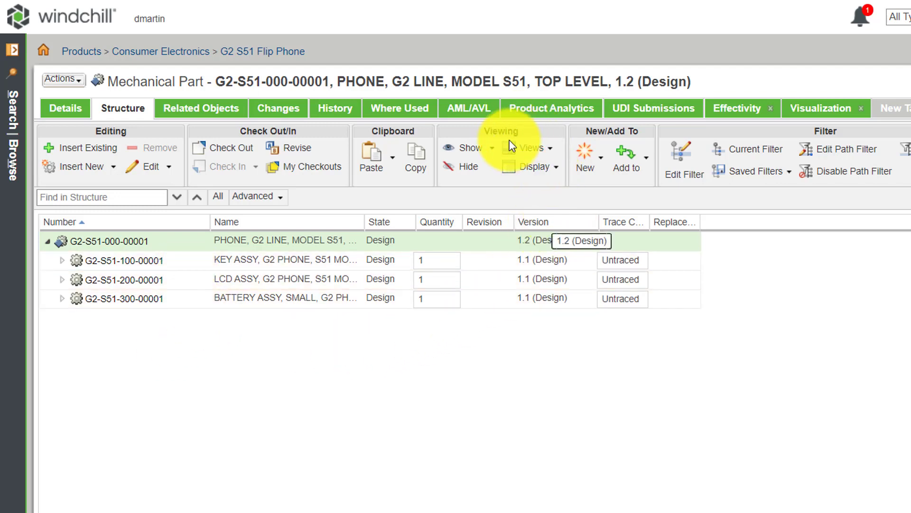
# Switch the structure table to the Default view and widen the Identity column
pyautogui.click(551, 151)
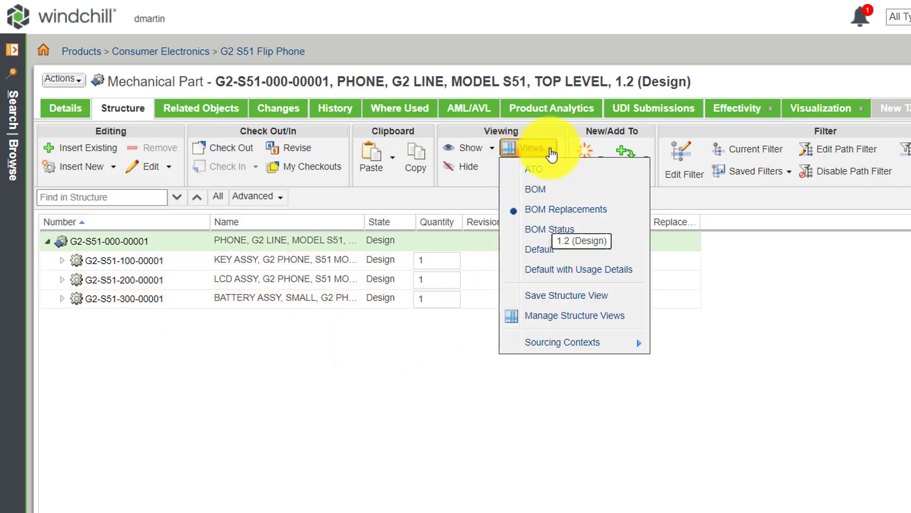
pyautogui.click(541, 249)
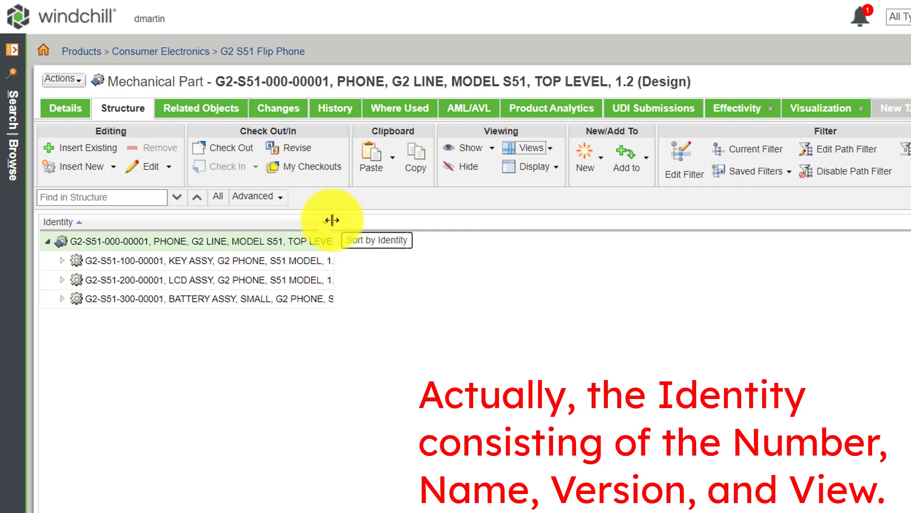
pyautogui.moveTo(333, 216); pyautogui.dragTo(472, 223)
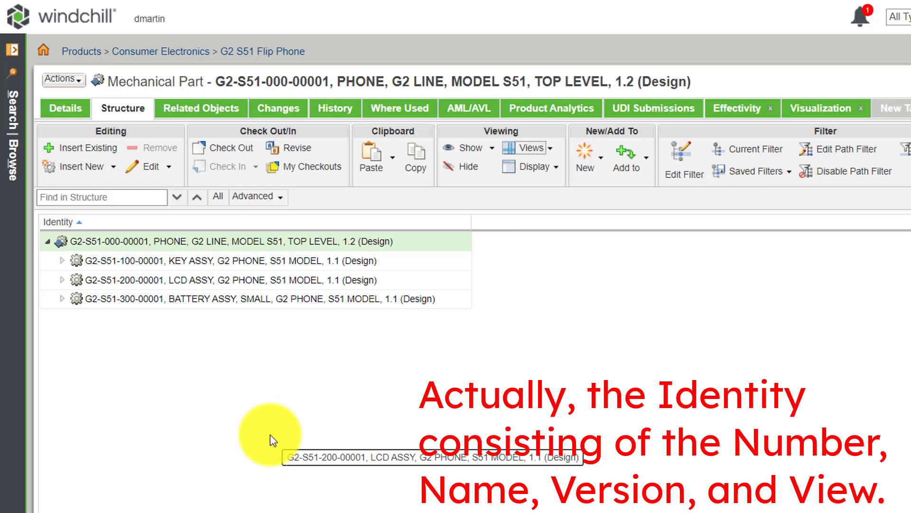
pyautogui.click(552, 149)
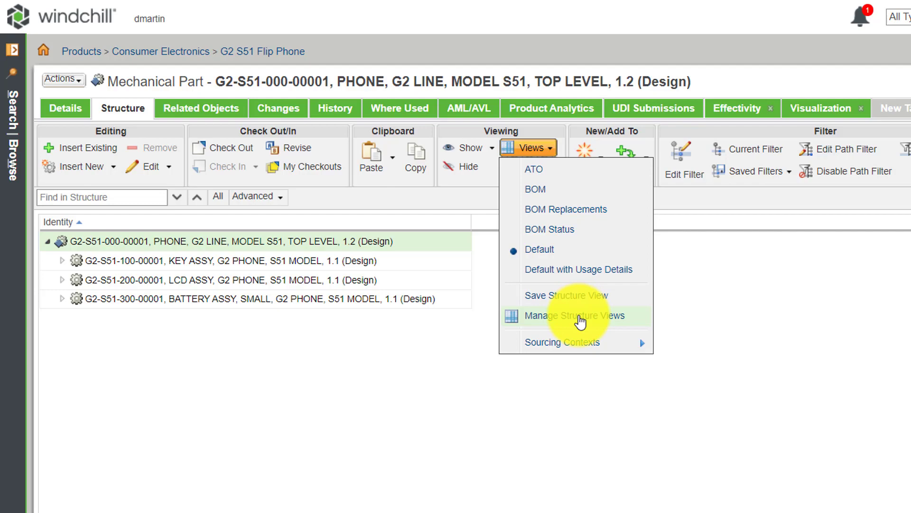
# Open Manage Structure Views and enlarge the window to show all six views
pyautogui.click(579, 317)
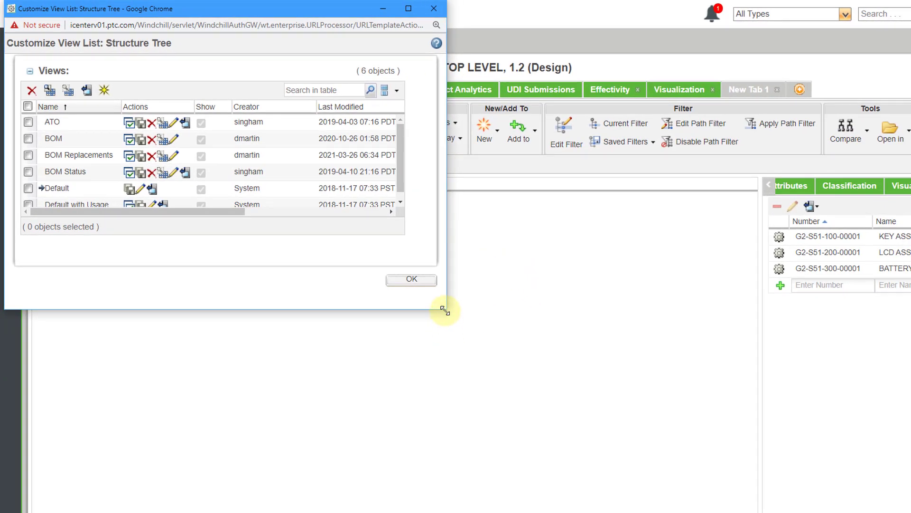
pyautogui.moveTo(445, 309); pyautogui.dragTo(697, 462)
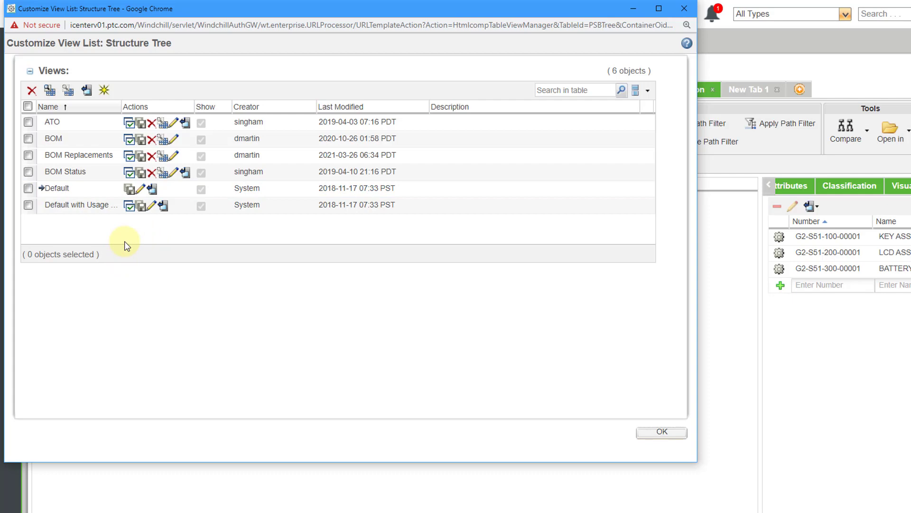
# Save a copy of the Default view named 'Export Product Structure'
pyautogui.click(130, 194)
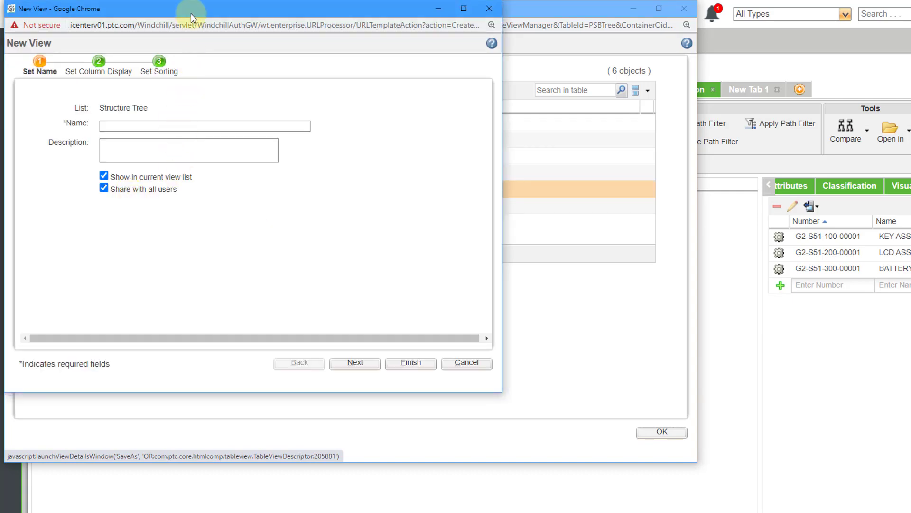
pyautogui.moveTo(191, 13); pyautogui.dragTo(446, 122)
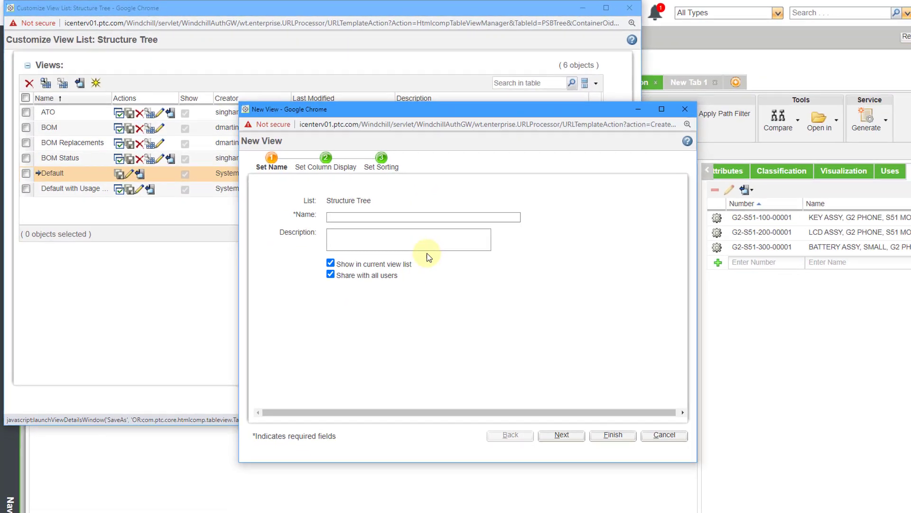
pyautogui.click(389, 218)
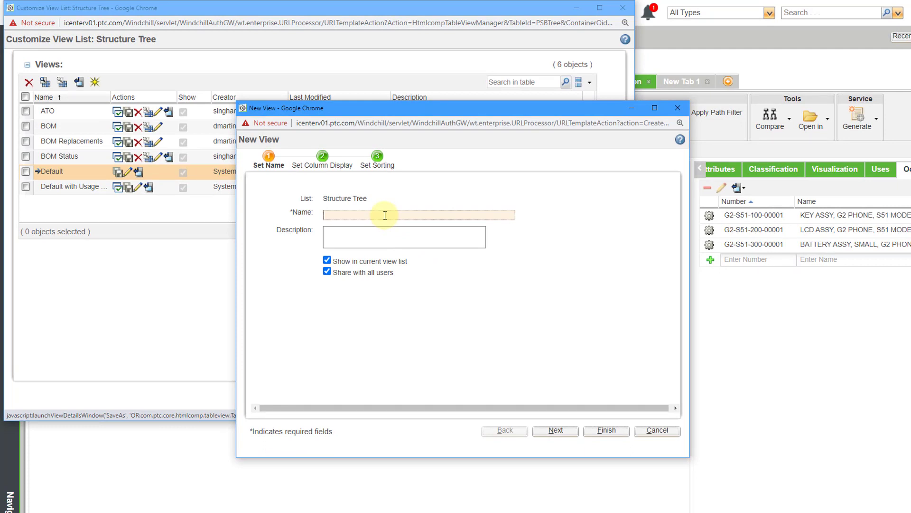
pyautogui.write('Export Product Structure')
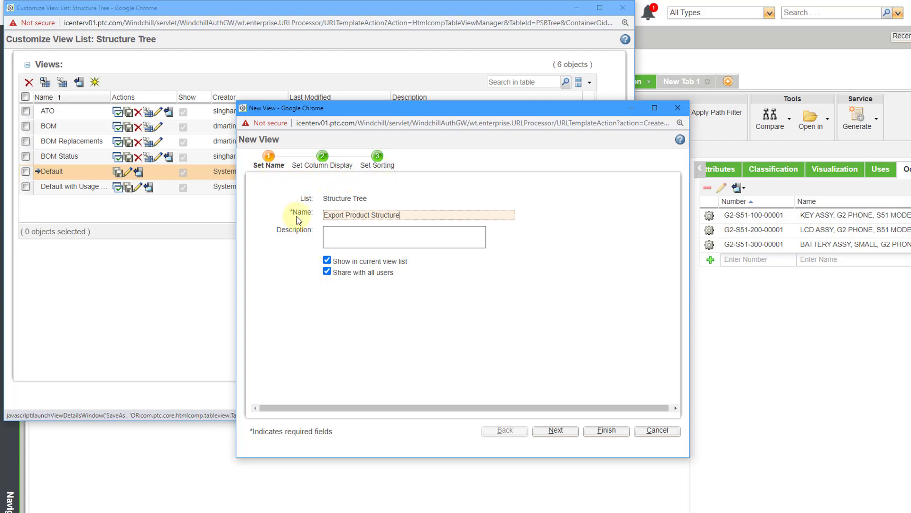
# Make Number the only selected column, moving Identity back to the available columns
pyautogui.click(556, 430)
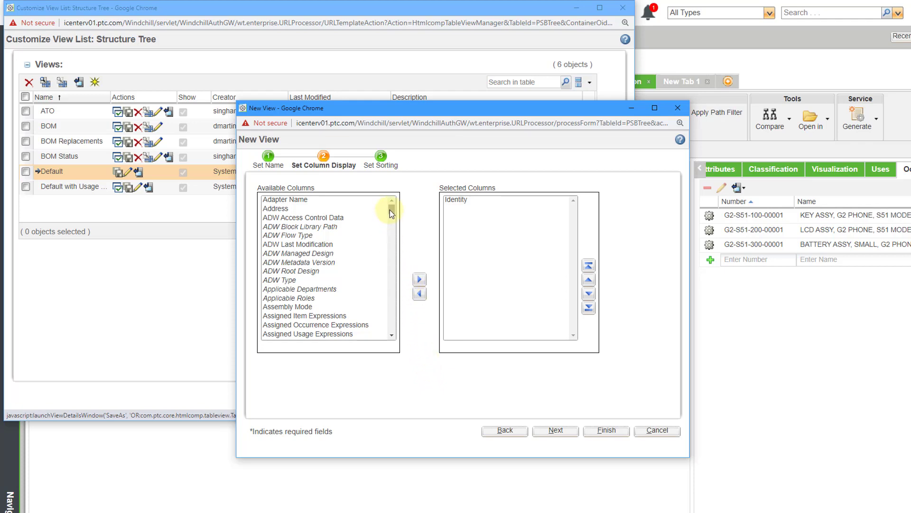
pyautogui.moveTo(389, 210); pyautogui.dragTo(386, 279)
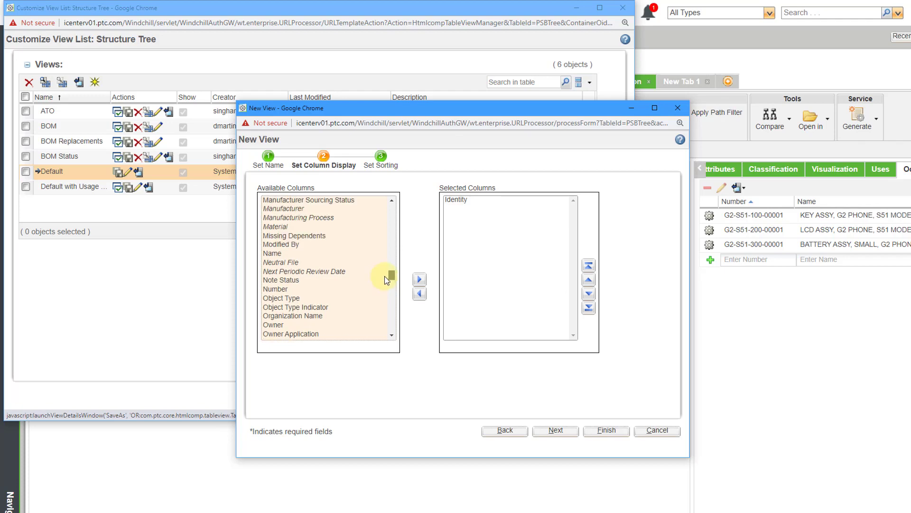
pyautogui.click(280, 289)
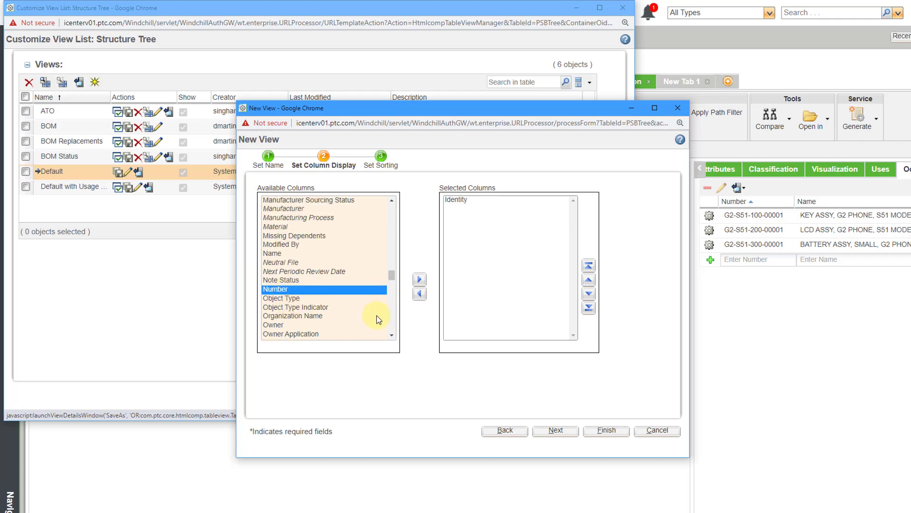
pyautogui.click(420, 281)
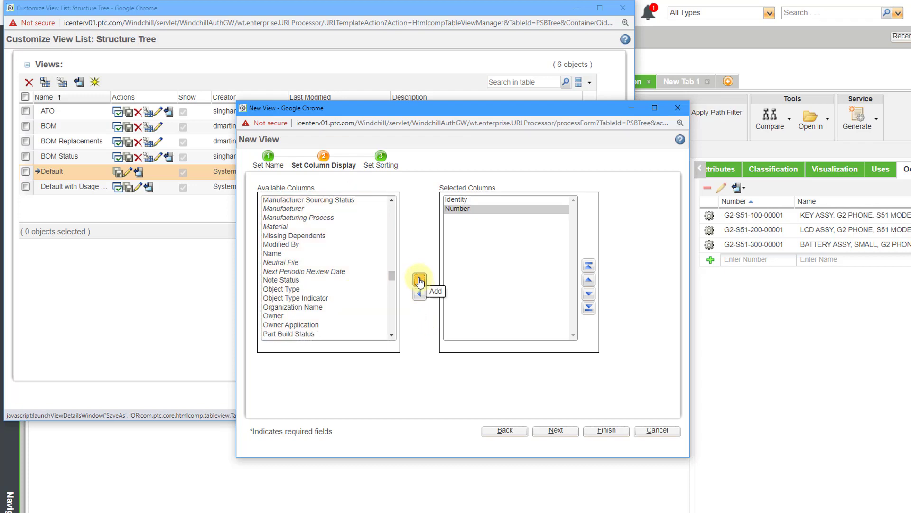
pyautogui.click(463, 199)
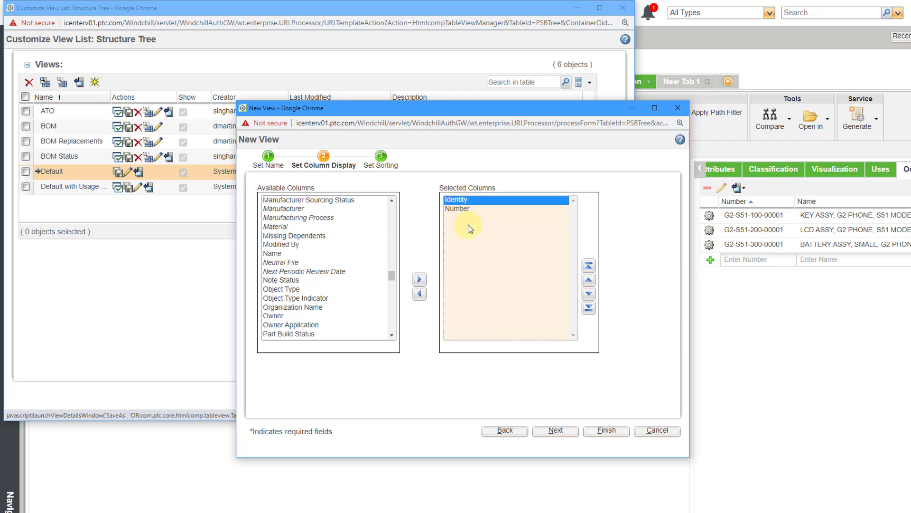
pyautogui.click(426, 296)
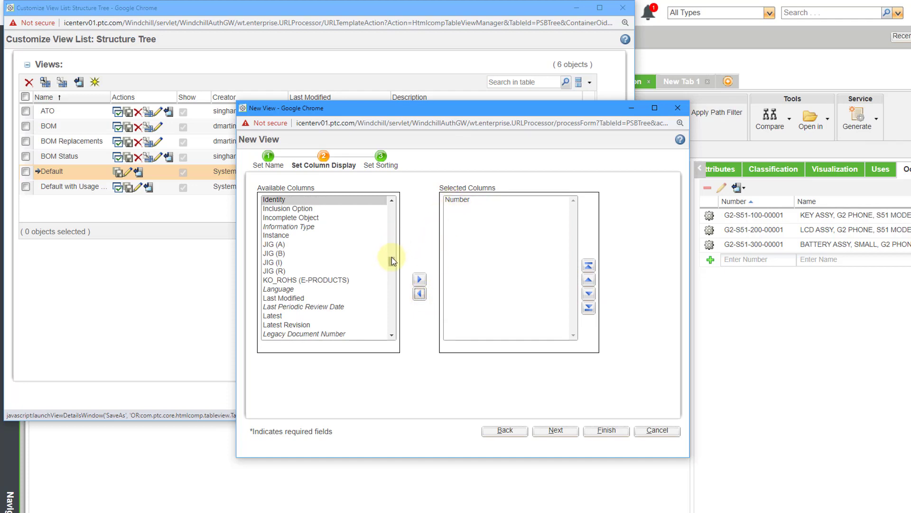
# Add the Name and State columns after Number
pyautogui.moveTo(392, 257); pyautogui.dragTo(391, 272)
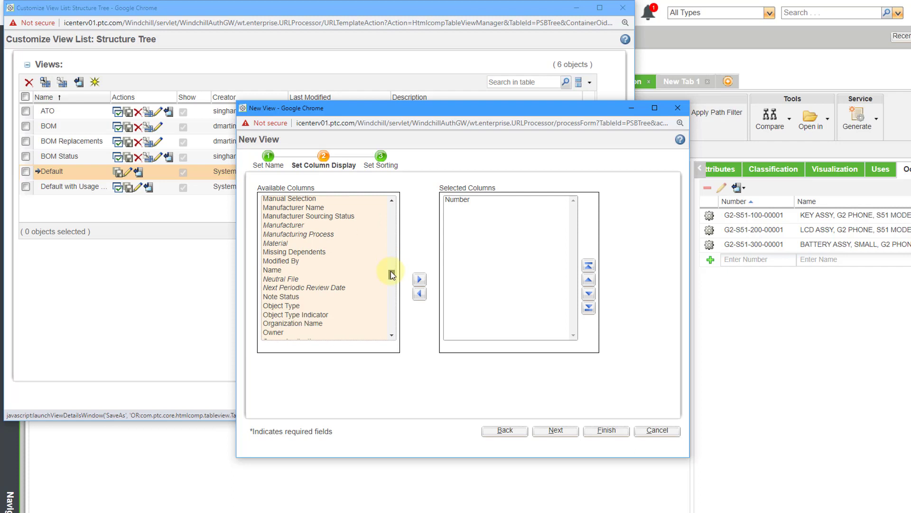
pyautogui.click(280, 270)
pyautogui.click(419, 279)
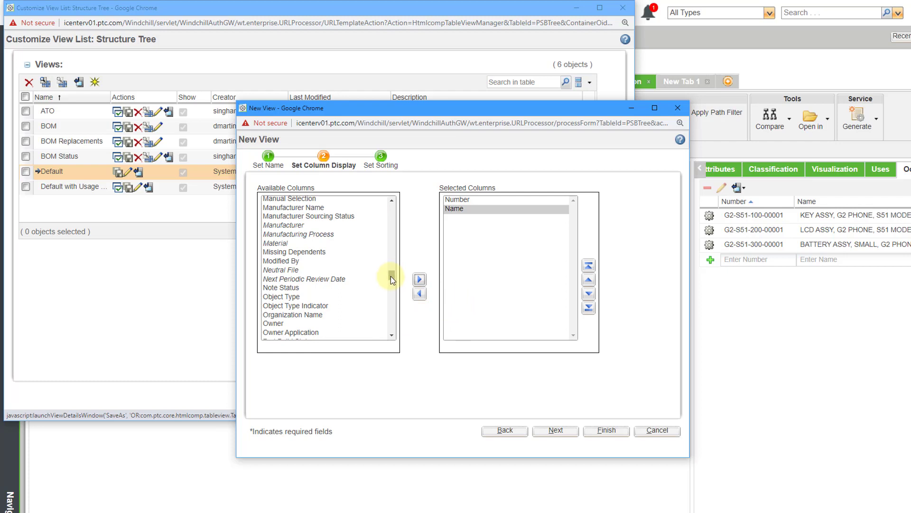
pyautogui.moveTo(392, 275); pyautogui.dragTo(391, 319)
pyautogui.click(375, 302)
pyautogui.click(419, 279)
# Add the Quantity, Trace Code and Version columns to the selection
pyautogui.doubleClick(370, 292)
pyautogui.click(323, 259)
pyautogui.click(419, 280)
pyautogui.scroll(-3, 393, 315)
pyautogui.click(285, 303)
pyautogui.click(420, 279)
pyautogui.click(455, 199)
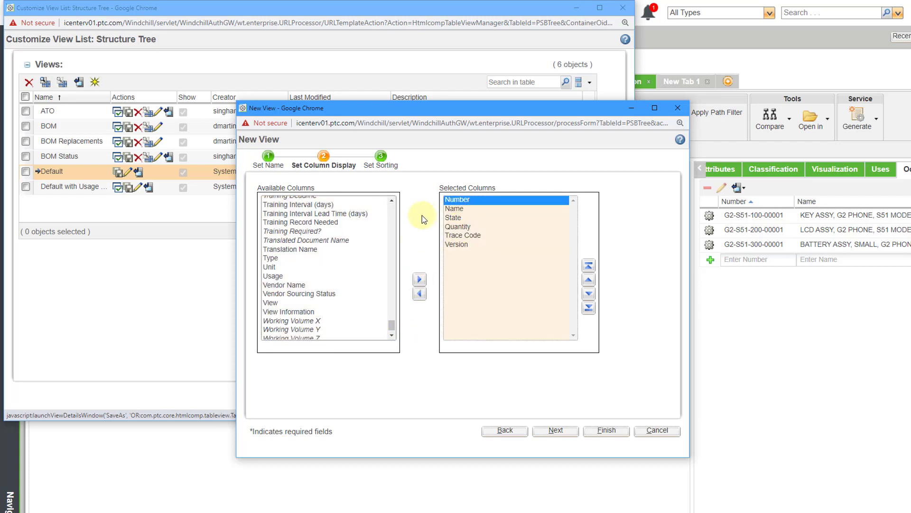
# Reorder the selected columns so Version sits above Quantity and Trace Code
pyautogui.click(478, 236)
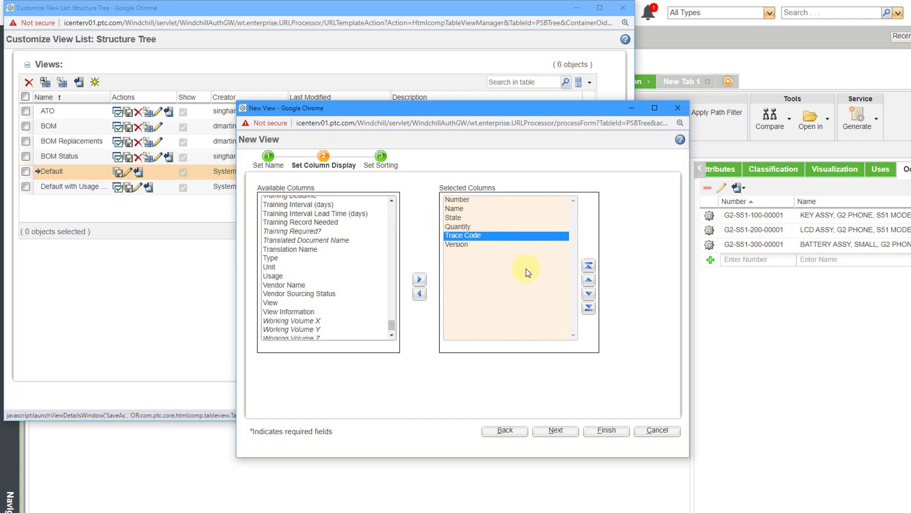
pyautogui.click(589, 298)
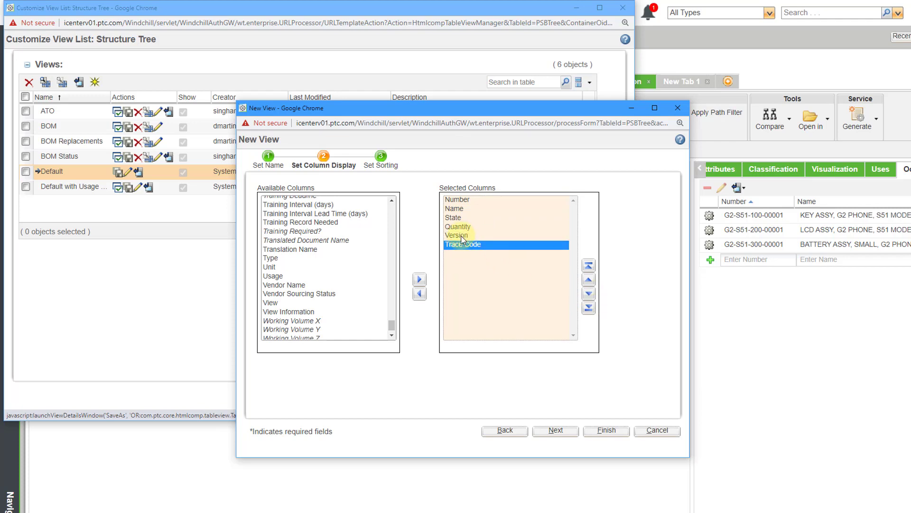
pyautogui.click(458, 227)
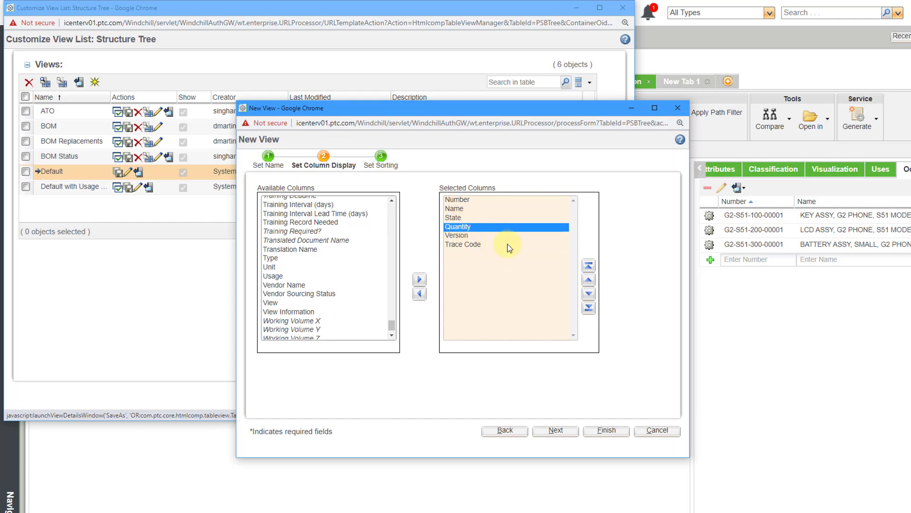
pyautogui.click(463, 236)
pyautogui.click(589, 280)
# Sort ascending by Number then Name, finish the view, and widen the list's Name column
pyautogui.click(555, 431)
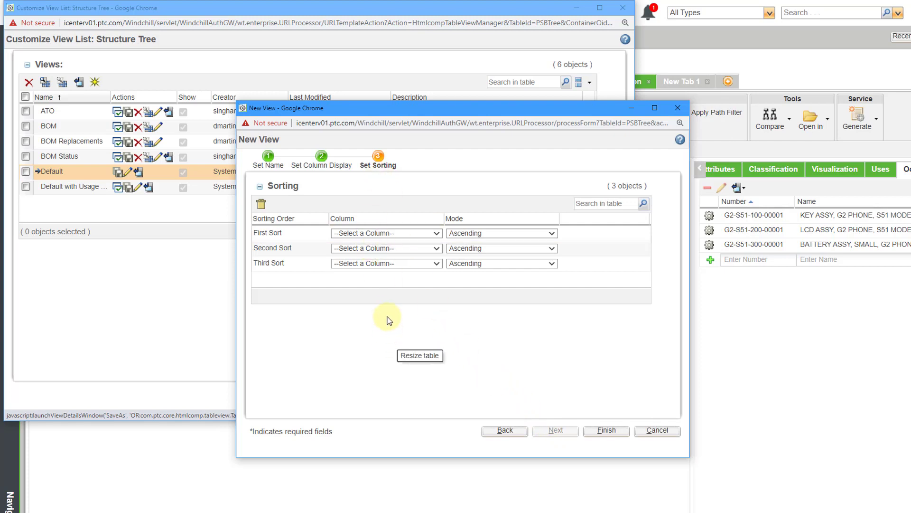
pyautogui.click(437, 234)
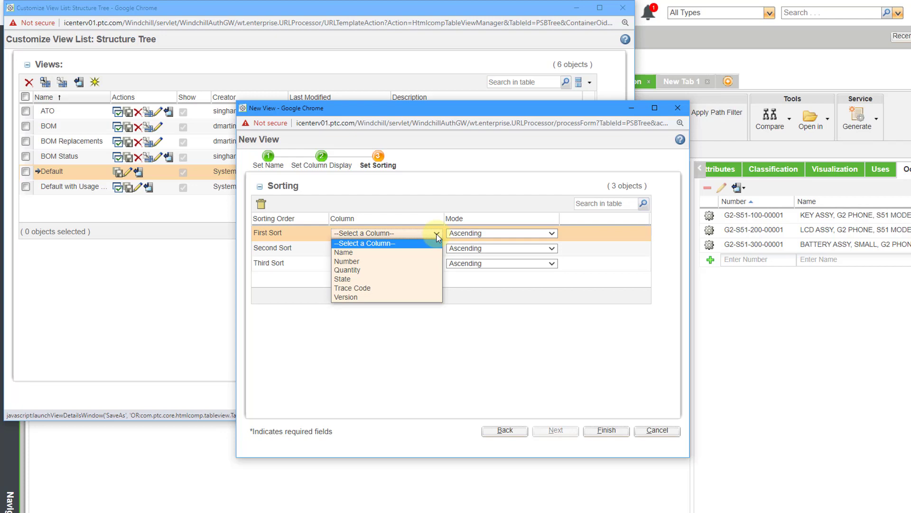
pyautogui.click(423, 261)
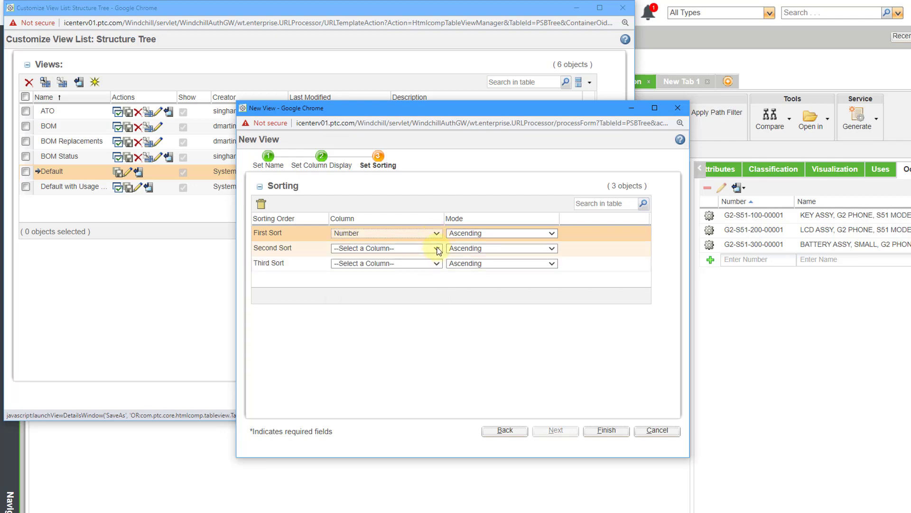
pyautogui.click(438, 249)
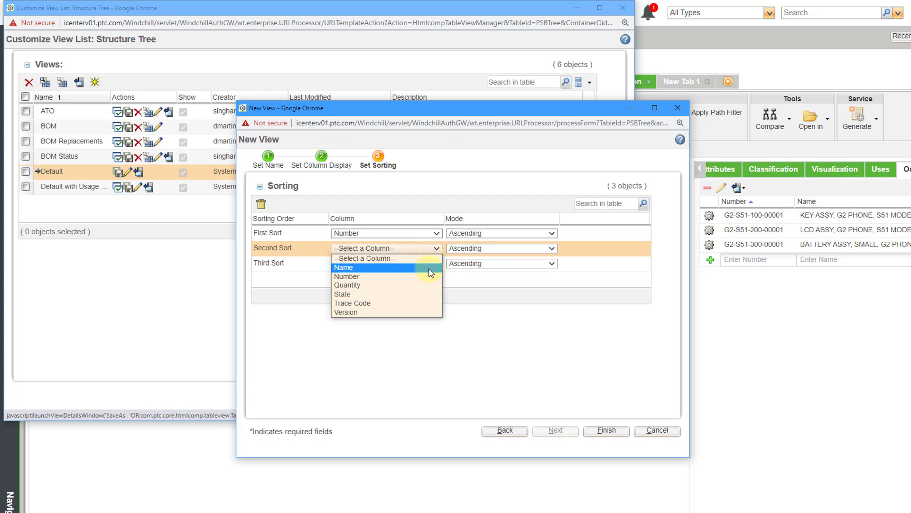
pyautogui.click(430, 268)
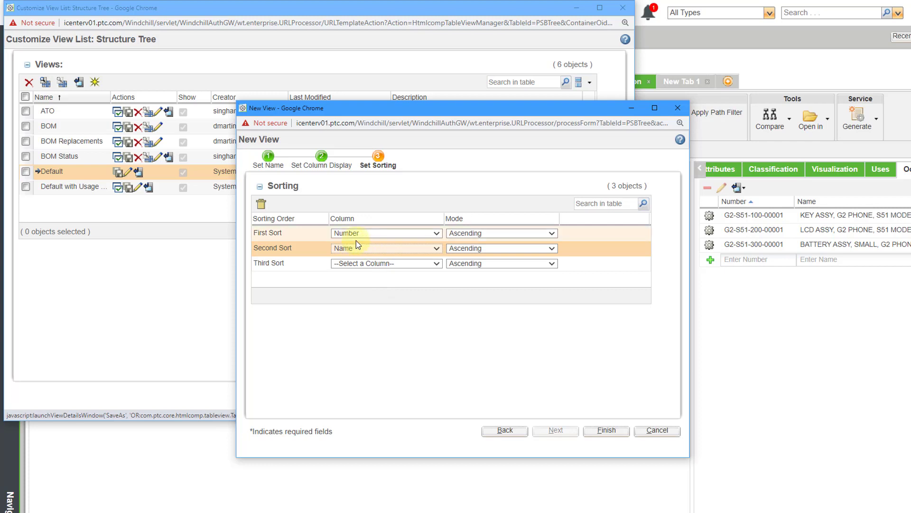
pyautogui.click(485, 234)
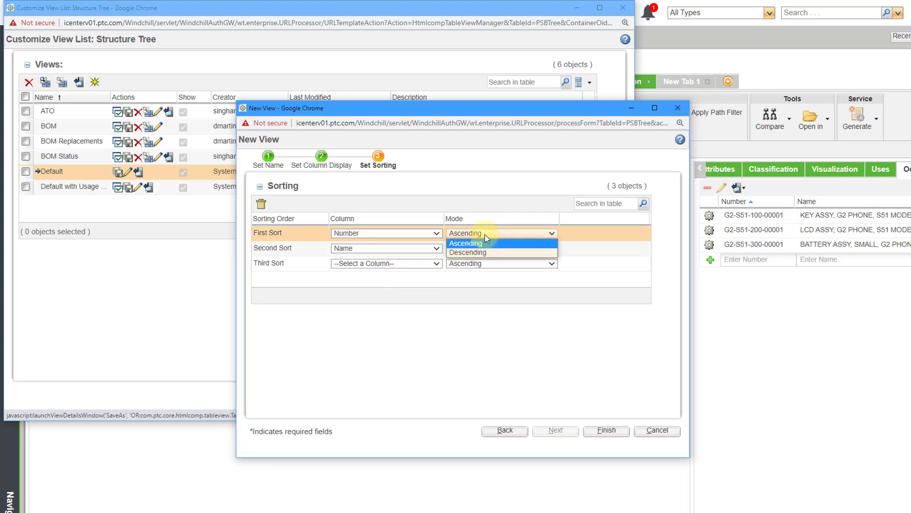
pyautogui.click(485, 234)
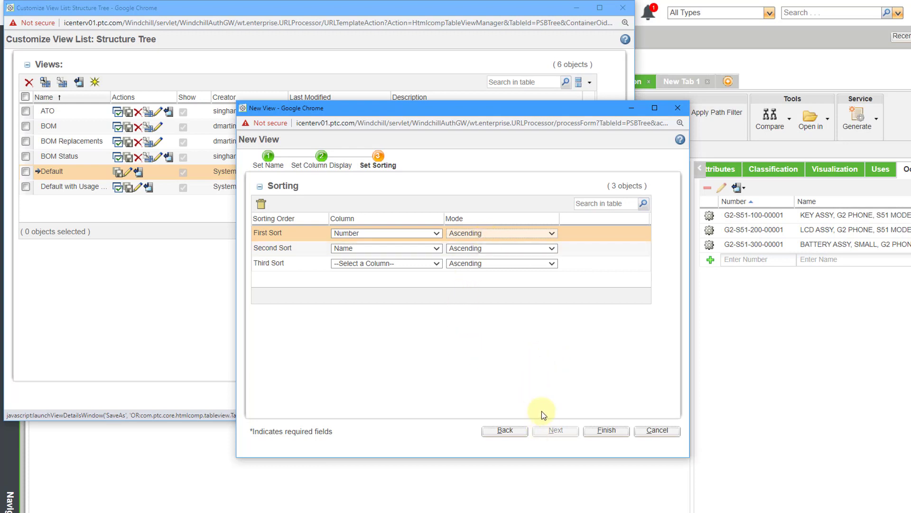
pyautogui.click(604, 431)
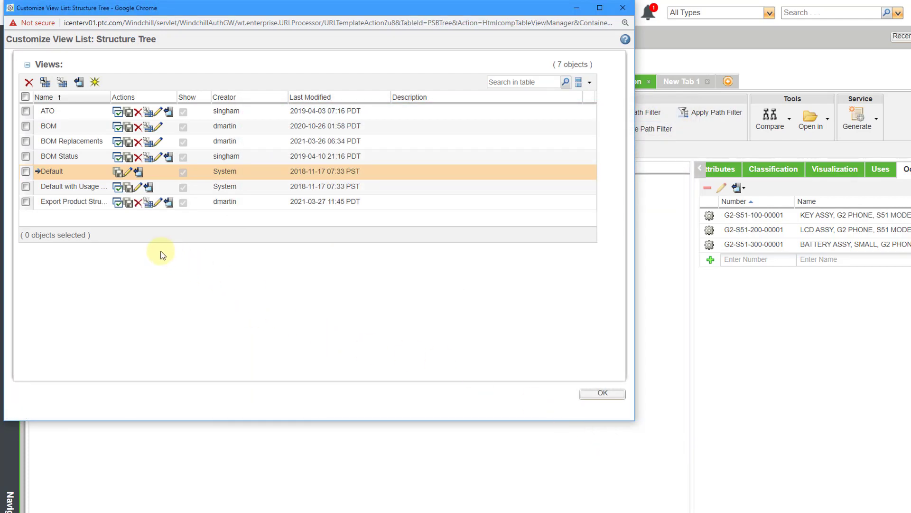
pyautogui.moveTo(110, 97); pyautogui.dragTo(151, 97)
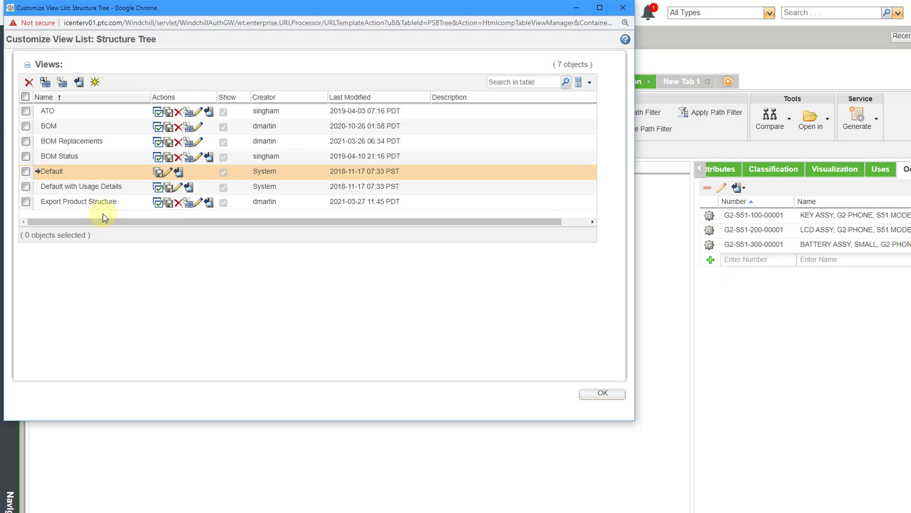
# Close the view list and apply the Export Product Structure view to the structure
pyautogui.click(601, 394)
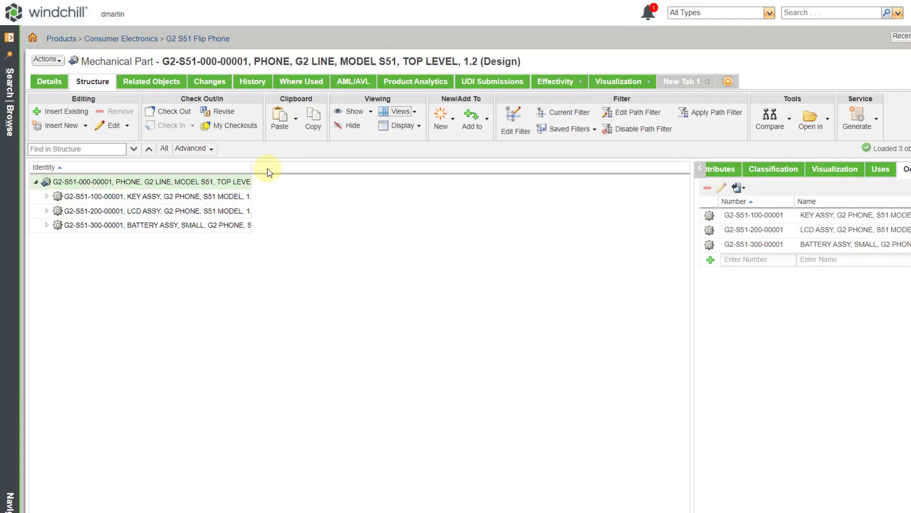
pyautogui.click(414, 113)
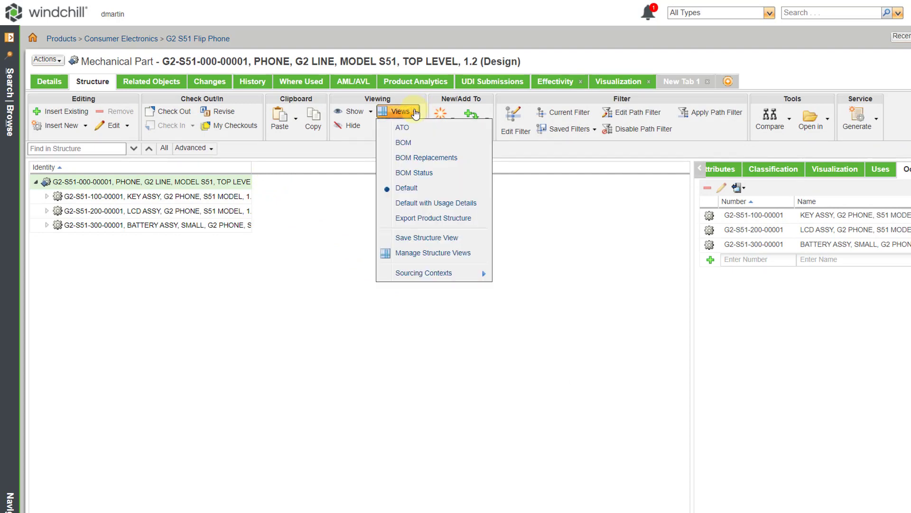
pyautogui.click(428, 218)
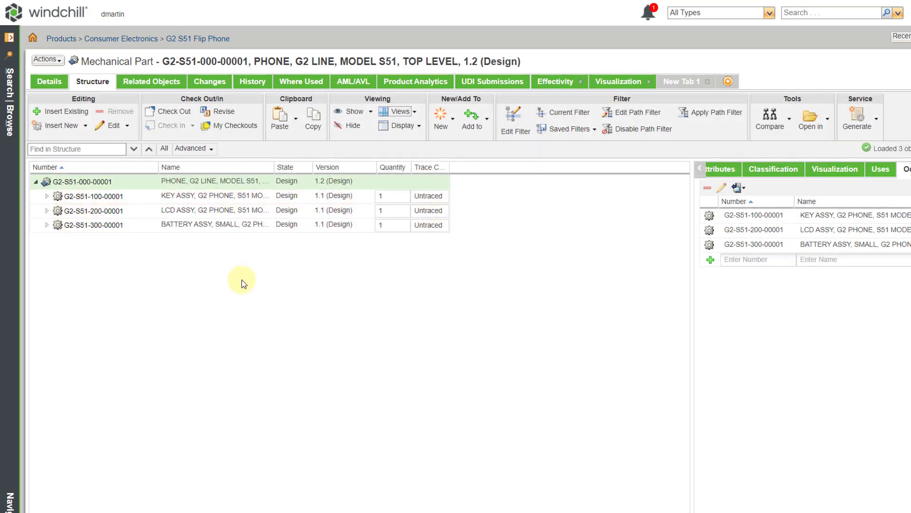
# Expand the product structure to all levels, listing all 31 objects
pyautogui.click(420, 127)
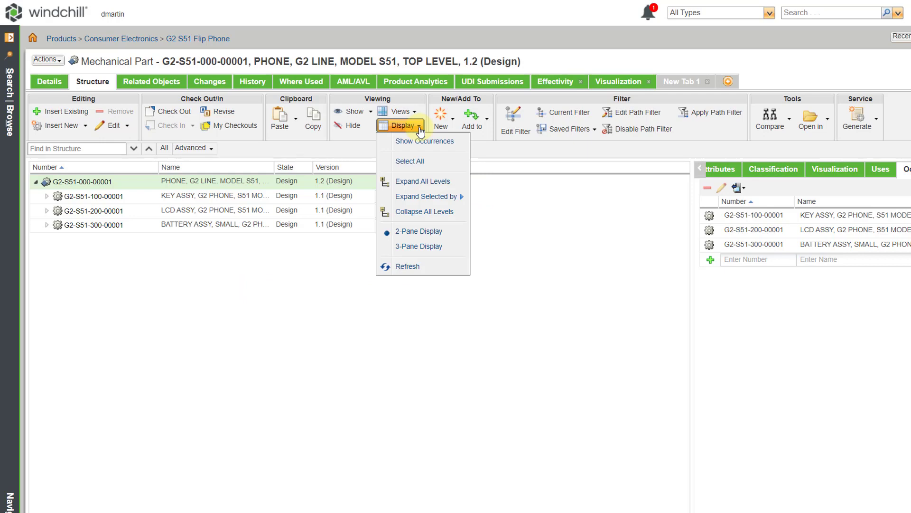
pyautogui.click(424, 184)
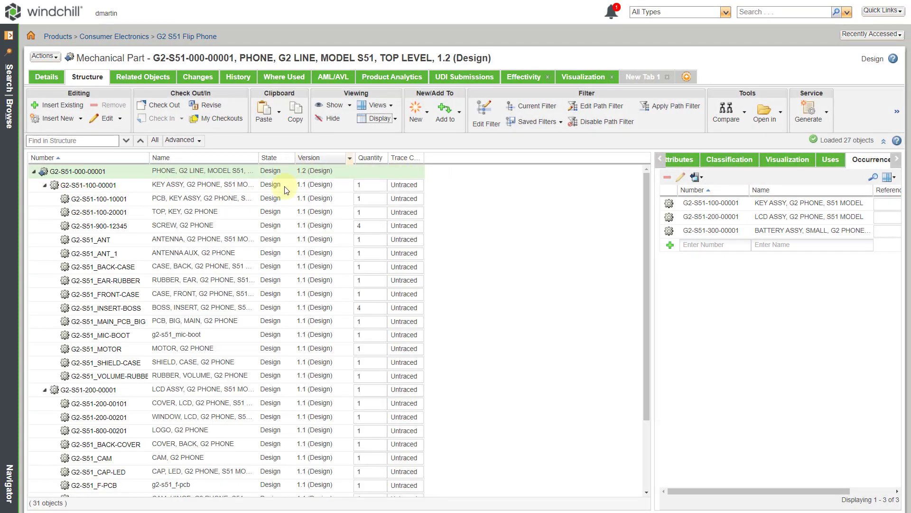
pyautogui.moveTo(645, 207); pyautogui.dragTo(630, 193)
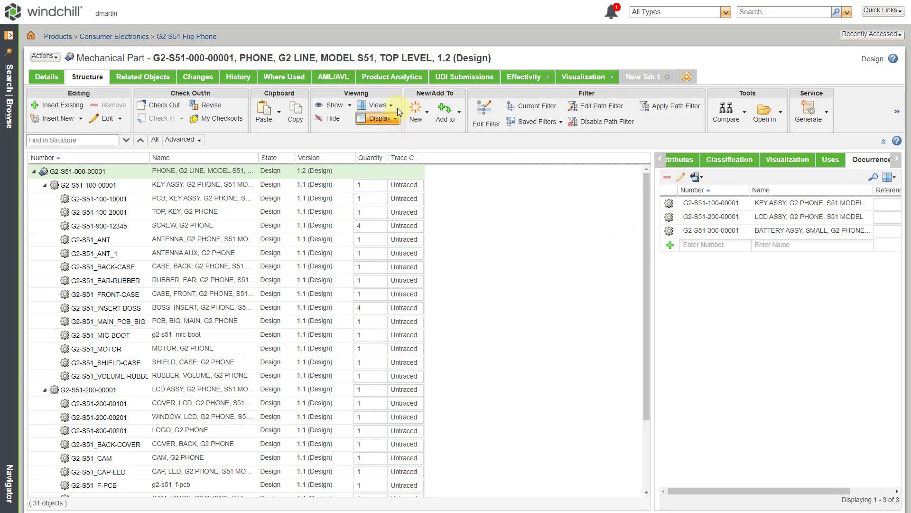
# Switch the structure to the 3-Pane Display and select the G2-S51_EAR-RUBBER part
pyautogui.click(397, 120)
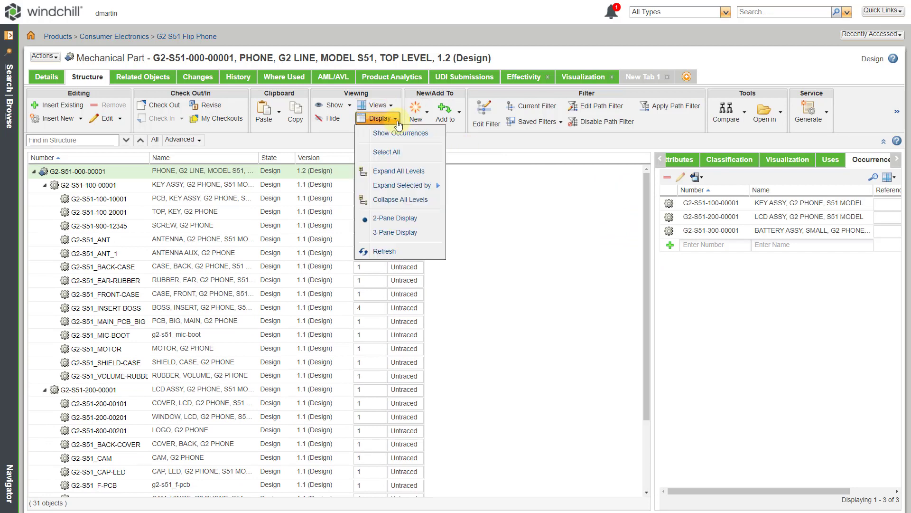
pyautogui.click(401, 234)
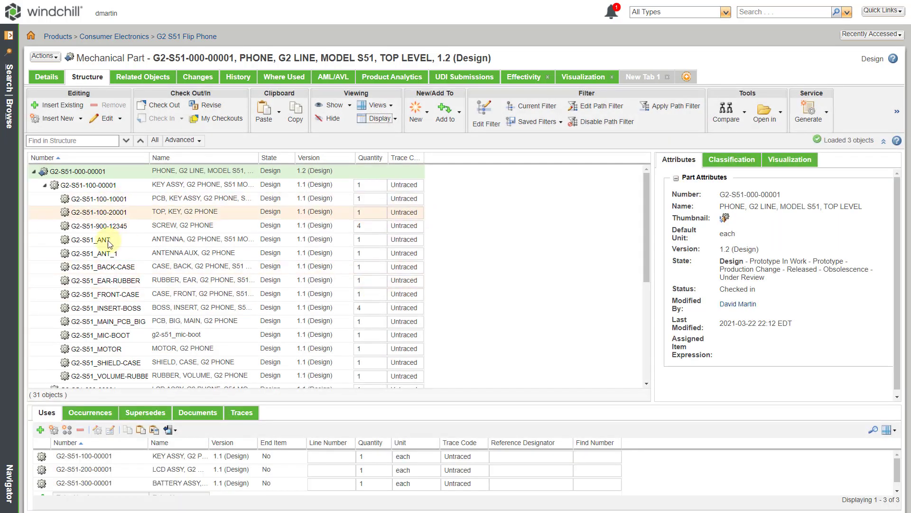
pyautogui.click(109, 280)
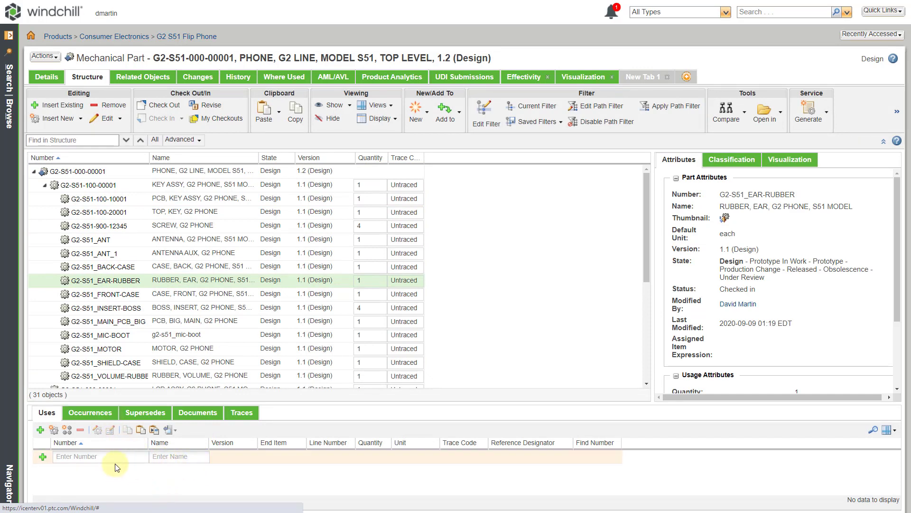
# Review the part's Occurrences, Supersedes and Documents tabs
pyautogui.click(102, 413)
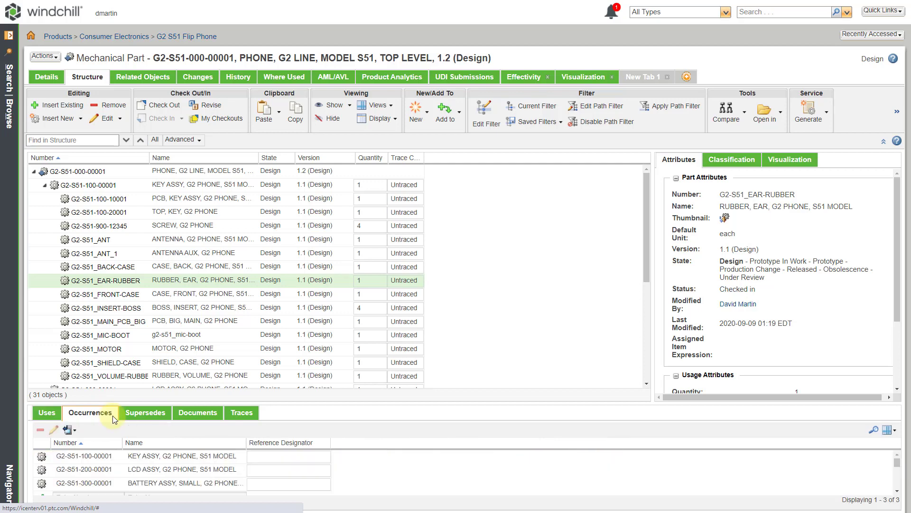
pyautogui.click(144, 414)
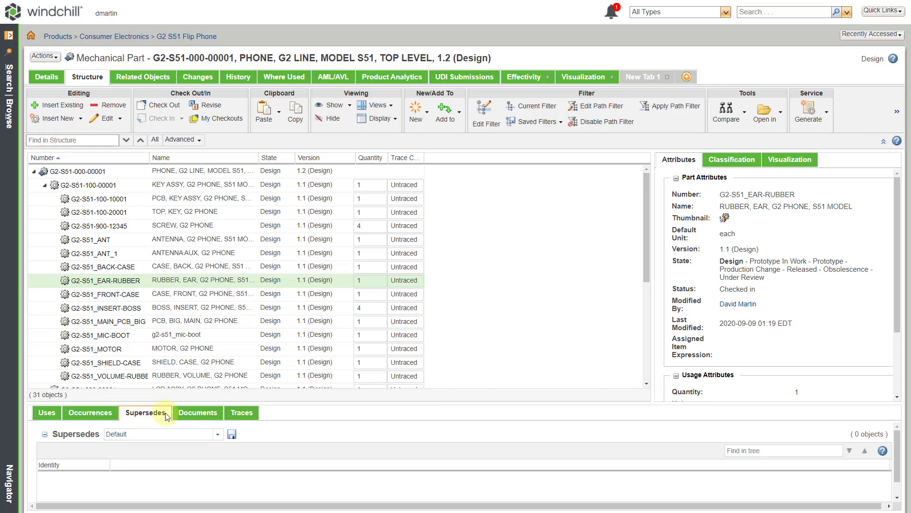
pyautogui.click(198, 413)
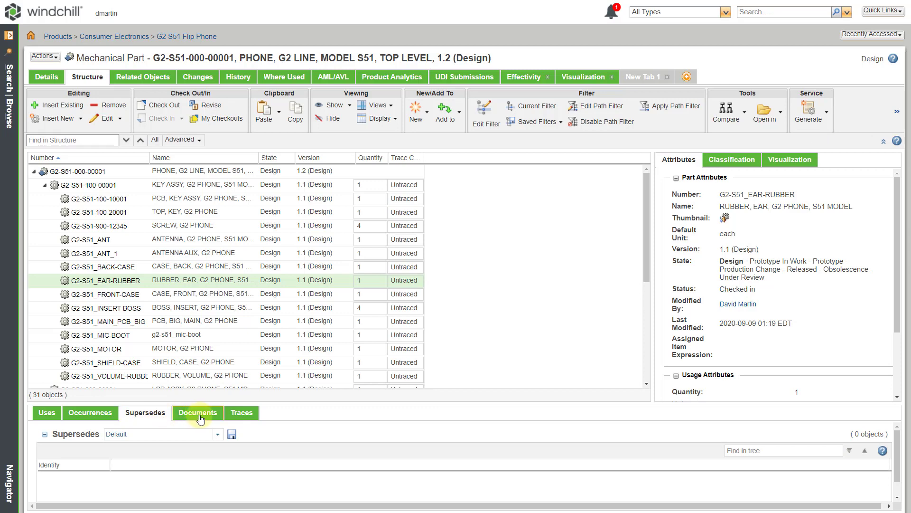
# Return to the Uses tab, switch to 2-Pane Display, and confirm Export Product Structure is active
pyautogui.click(53, 420)
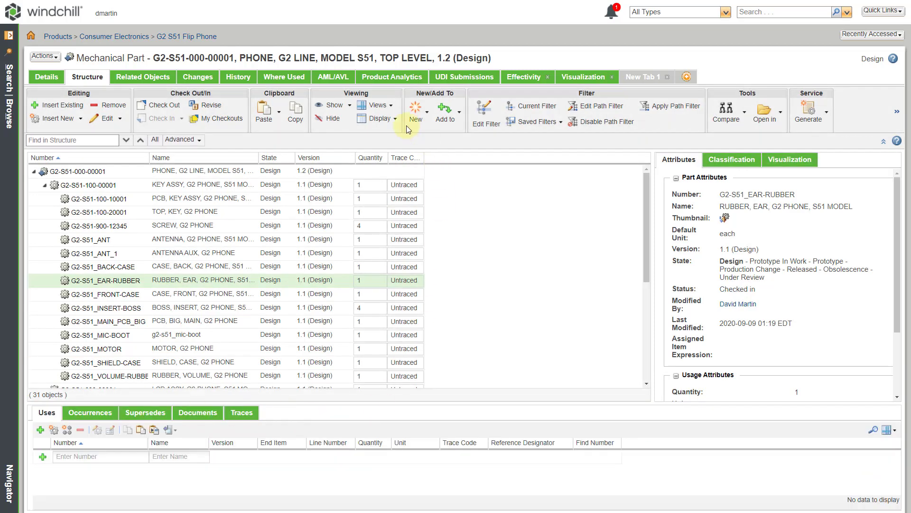
pyautogui.click(390, 115)
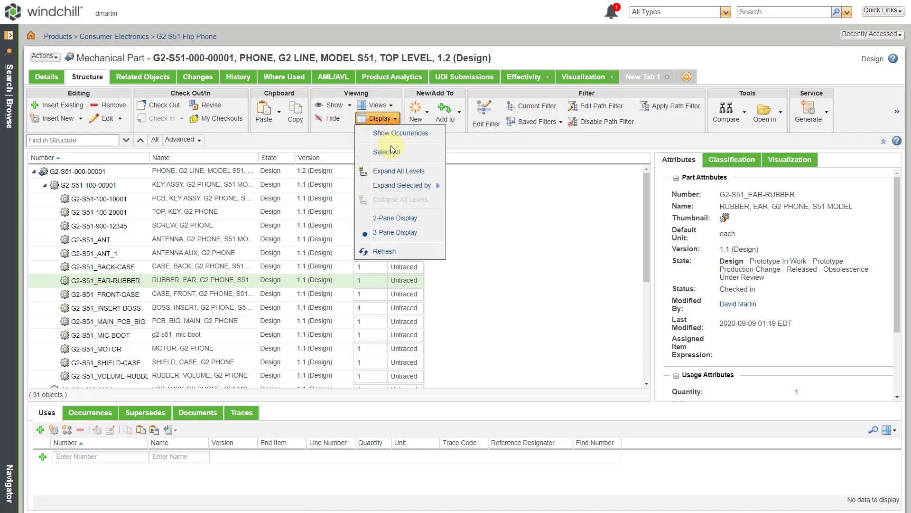
pyautogui.click(407, 222)
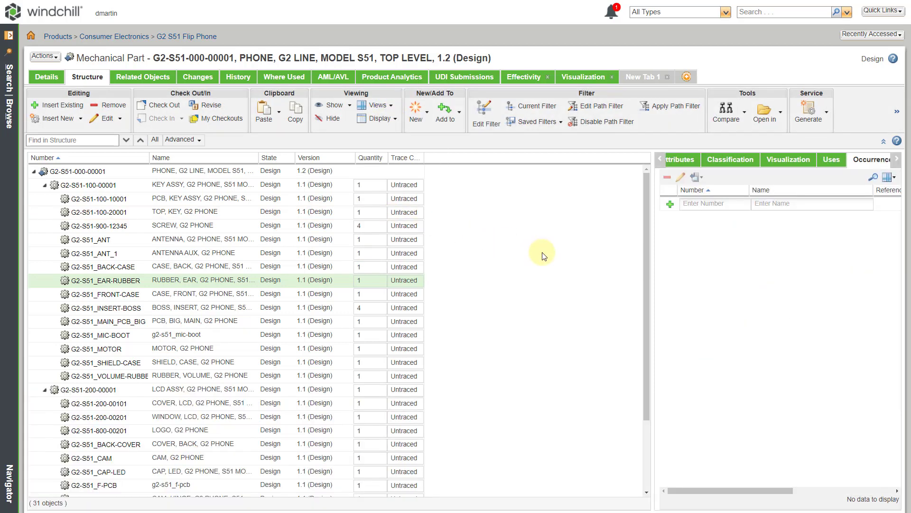
pyautogui.click(390, 109)
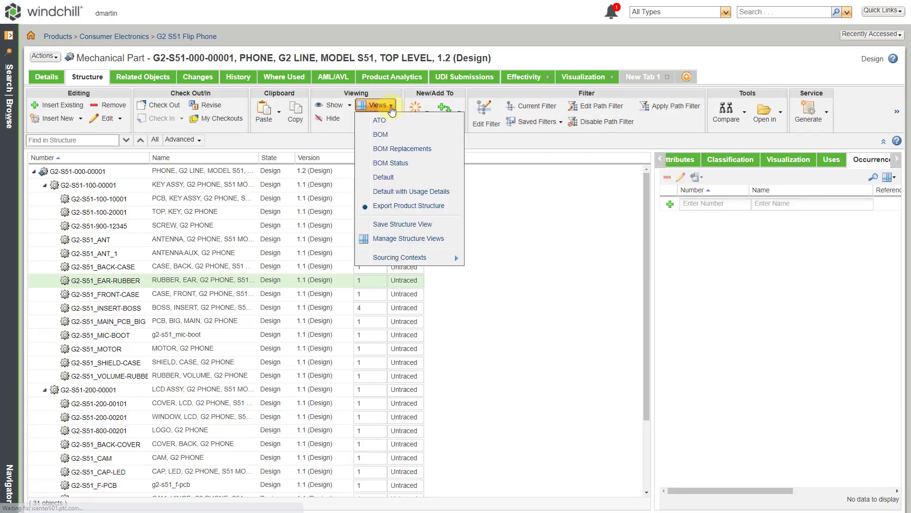